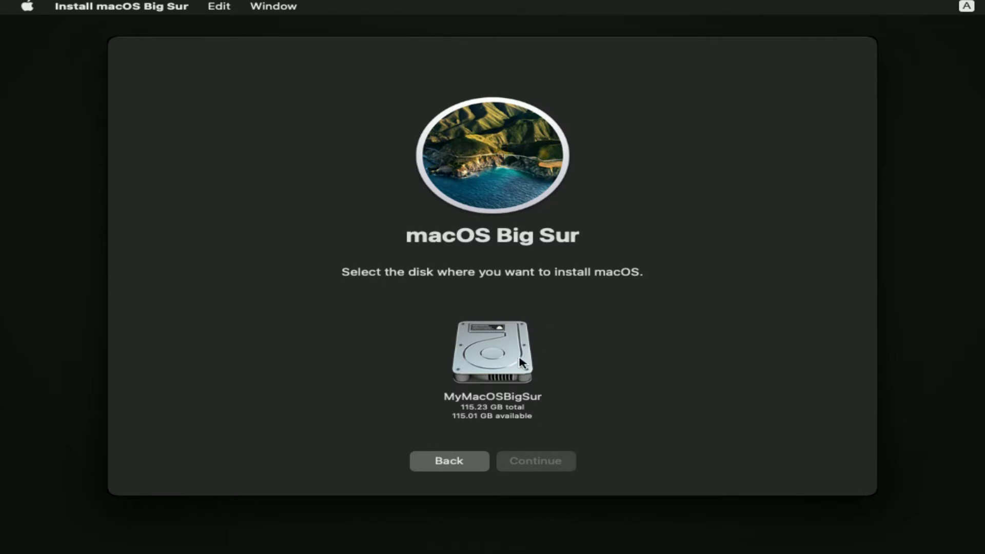
# Install macOS Big Sur onto the MyMacOSBigSur disk and wait for setup to start
pyautogui.click(509, 374)
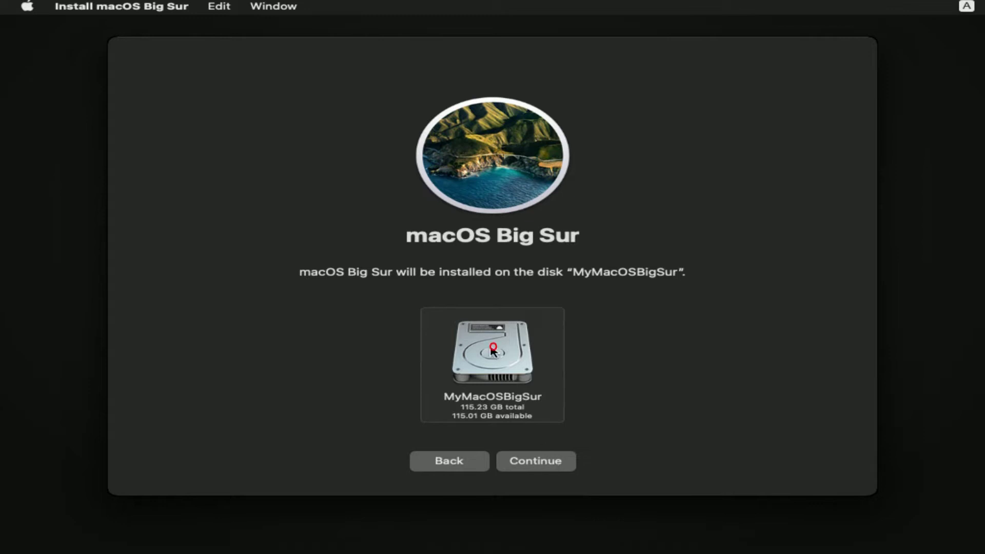
pyautogui.click(551, 464)
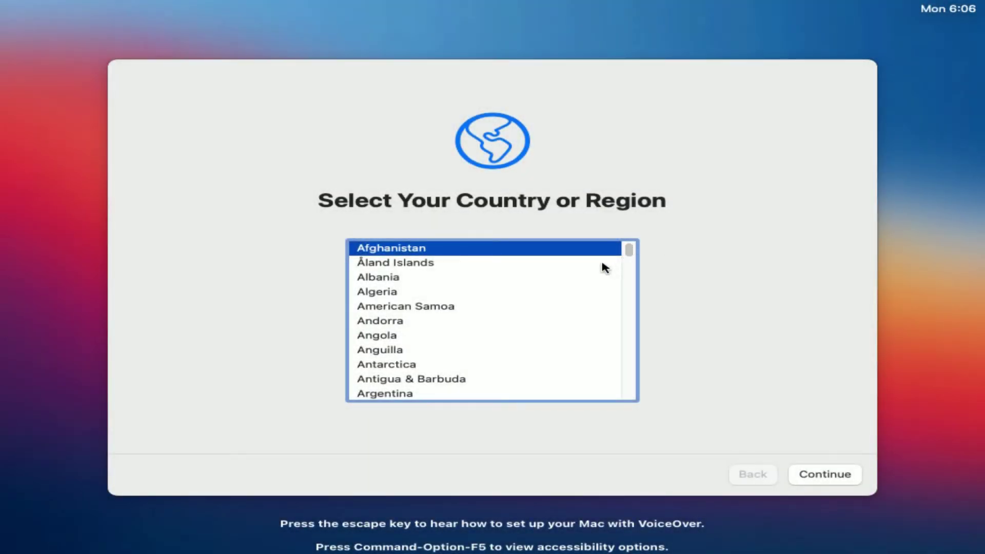
# Pick United States from the country list and continue
pyautogui.click(573, 296)
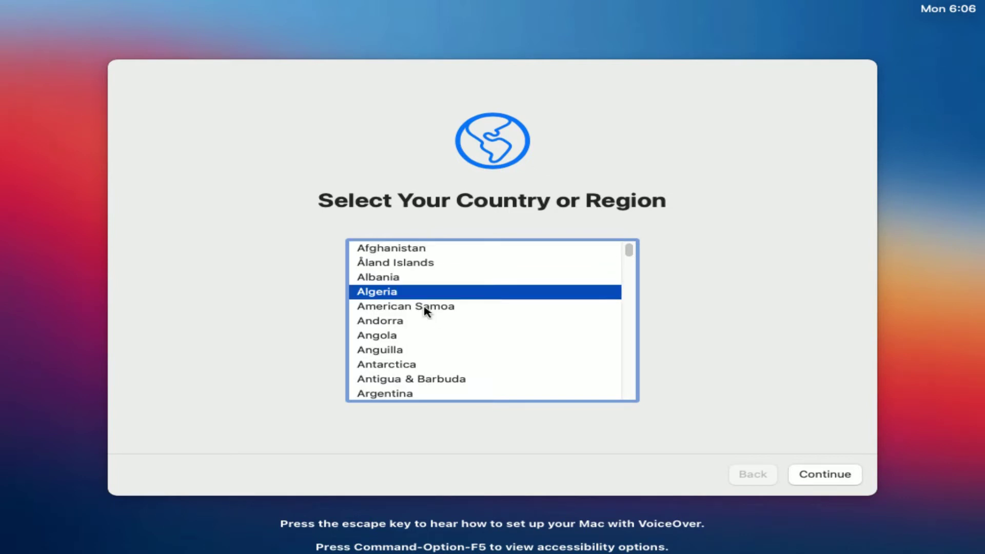
pyautogui.press('u')
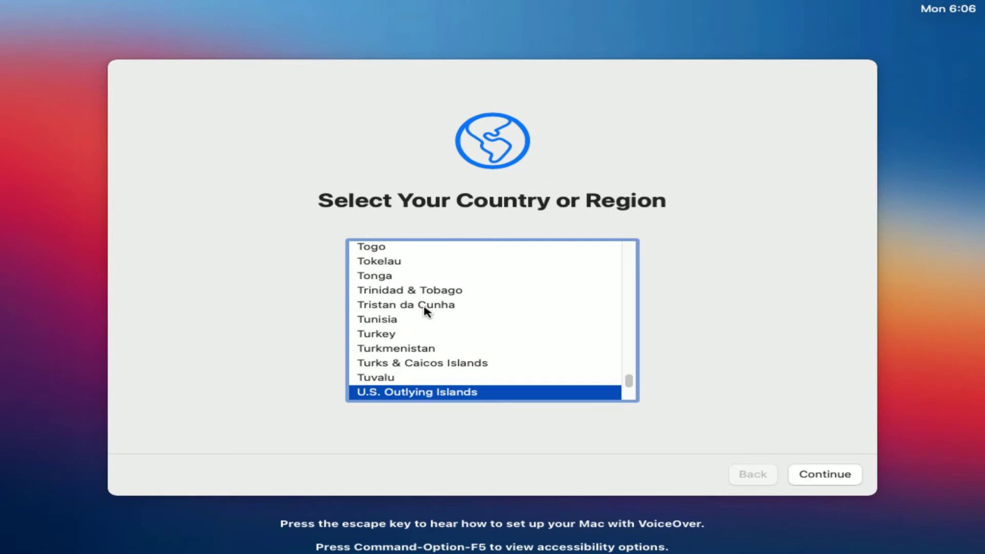
pyautogui.click(422, 309)
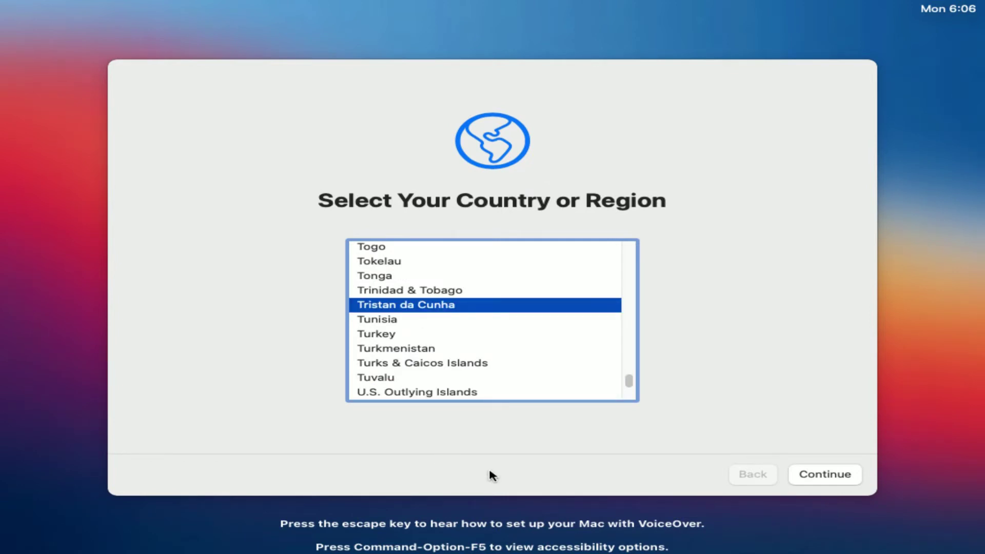
pyautogui.press('u')
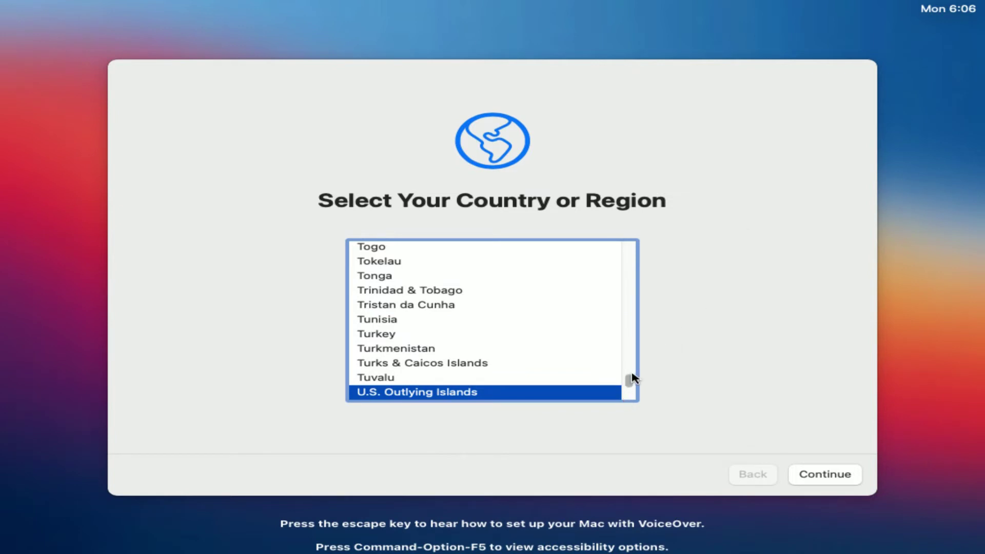
pyautogui.scroll(-6, 633, 379)
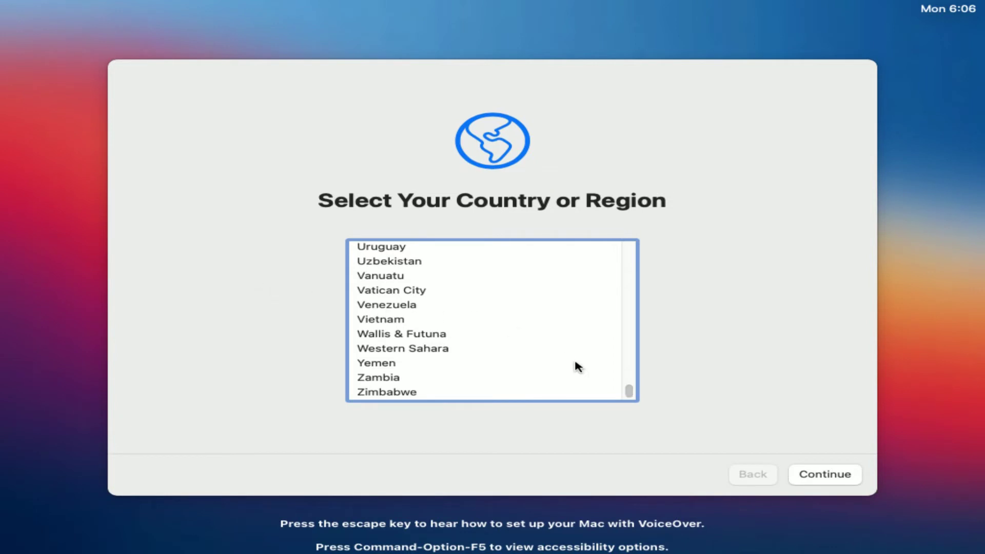
pyautogui.press('Down')
pyautogui.press('Up')
pyautogui.press('Down')
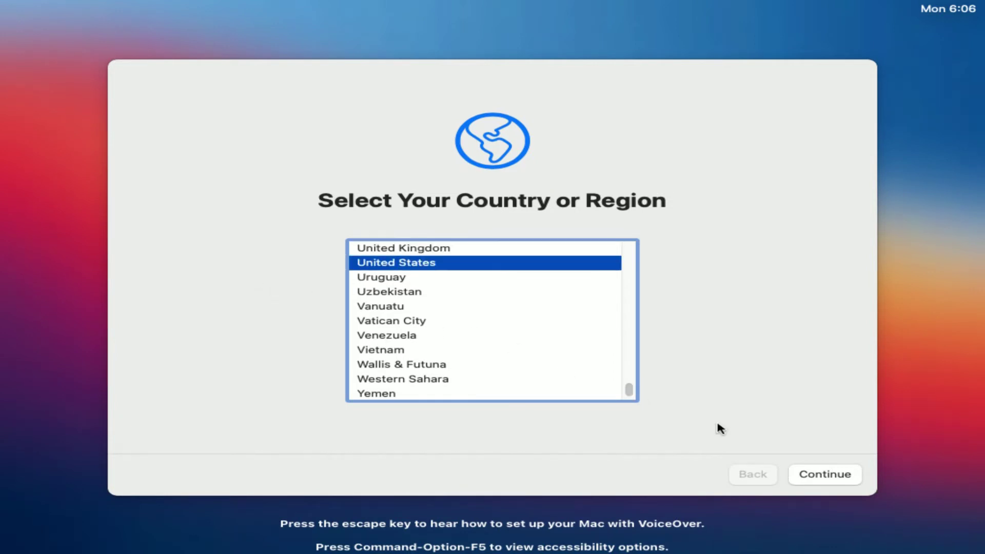
pyautogui.click(837, 481)
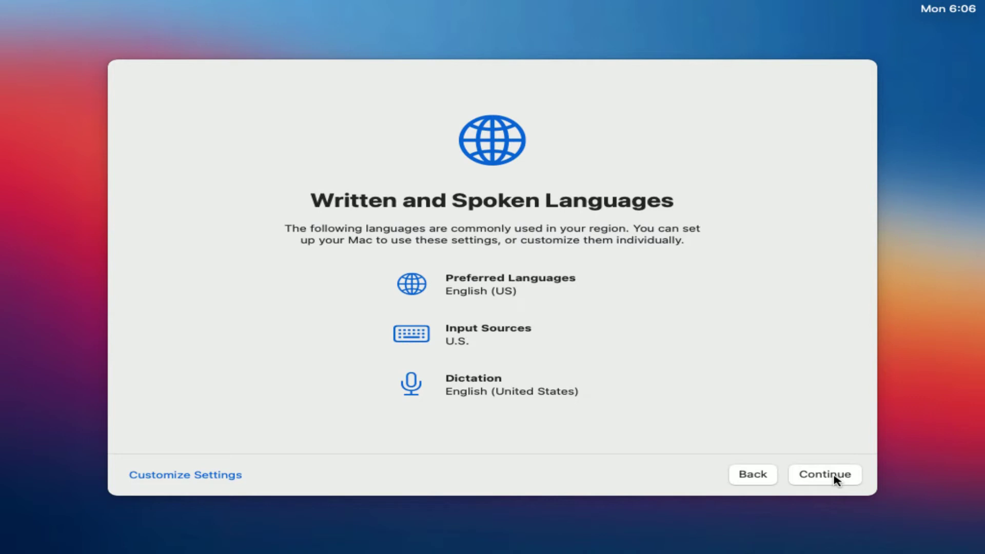
# Keep English (US) languages, skip Accessibility with Not Now, and pass the Data & Privacy notice
pyautogui.click(834, 475)
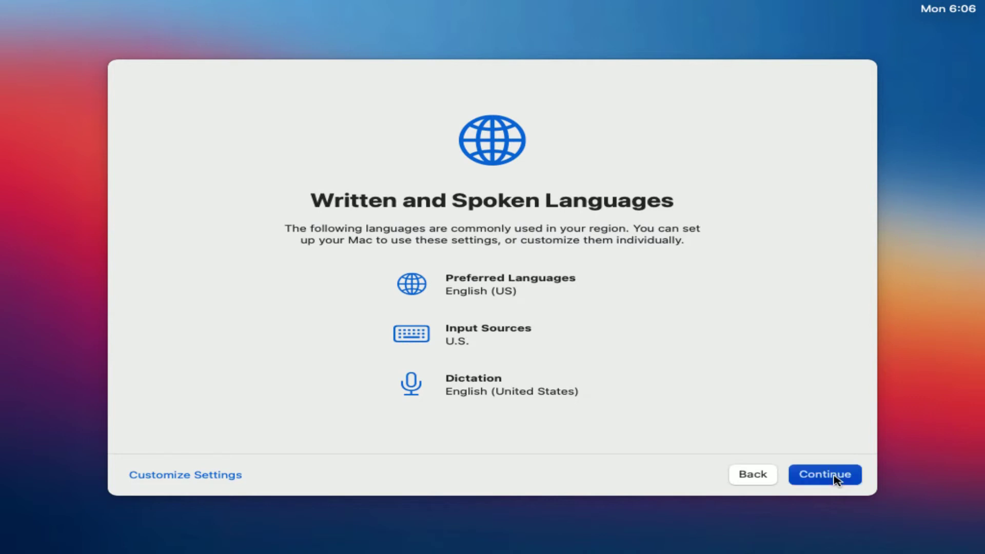
pyautogui.click(834, 476)
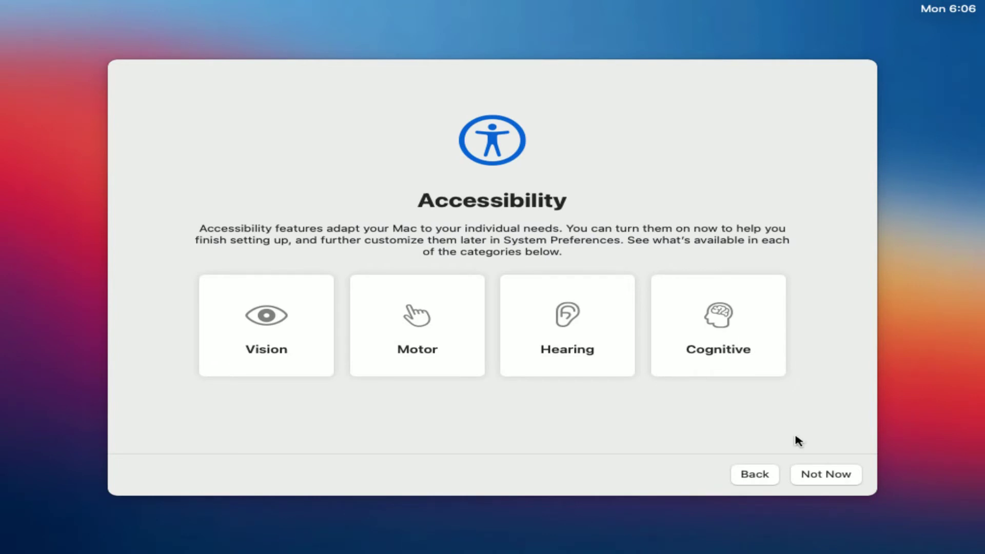
pyautogui.click(821, 471)
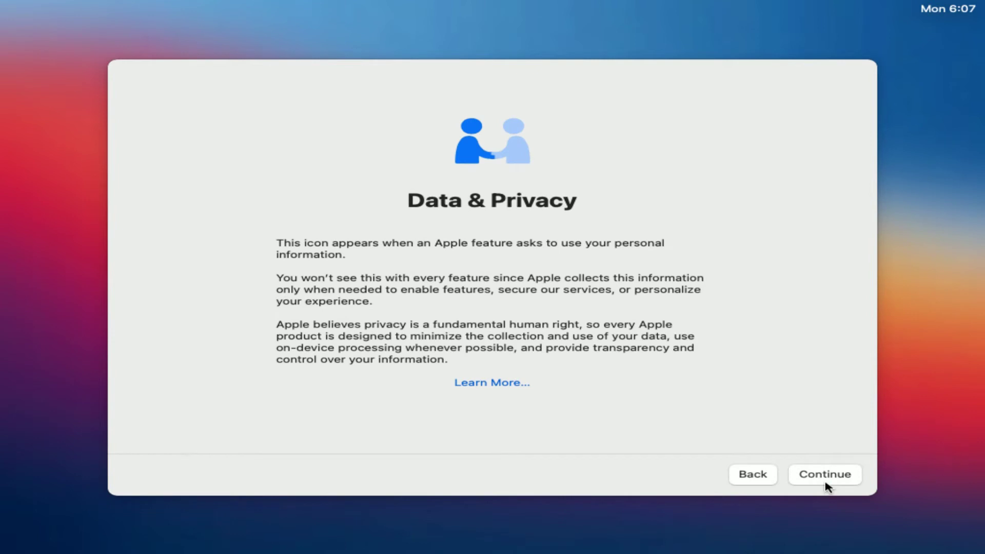
pyautogui.click(826, 478)
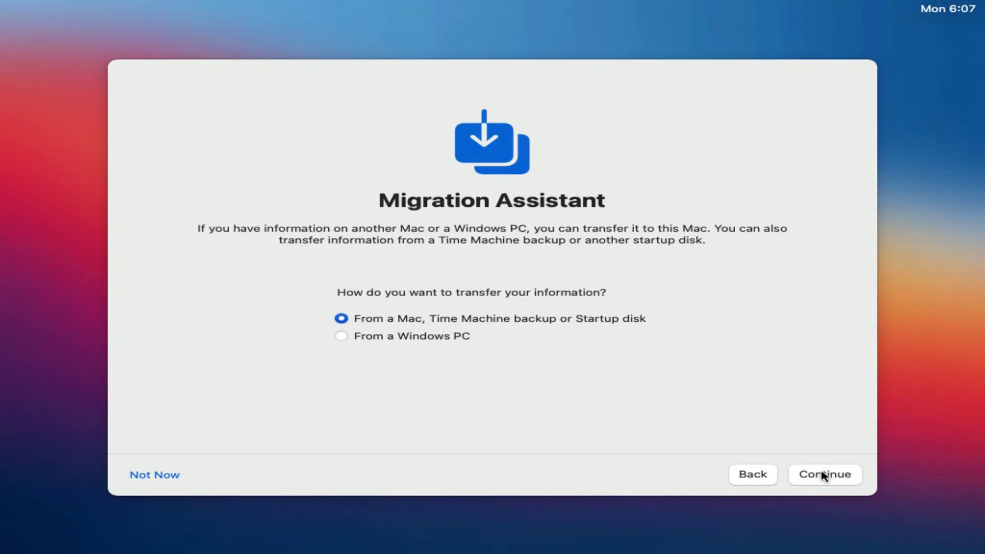
# Skip data transfer and Apple ID sign-in, then agree to the macOS license terms
pyautogui.click(144, 482)
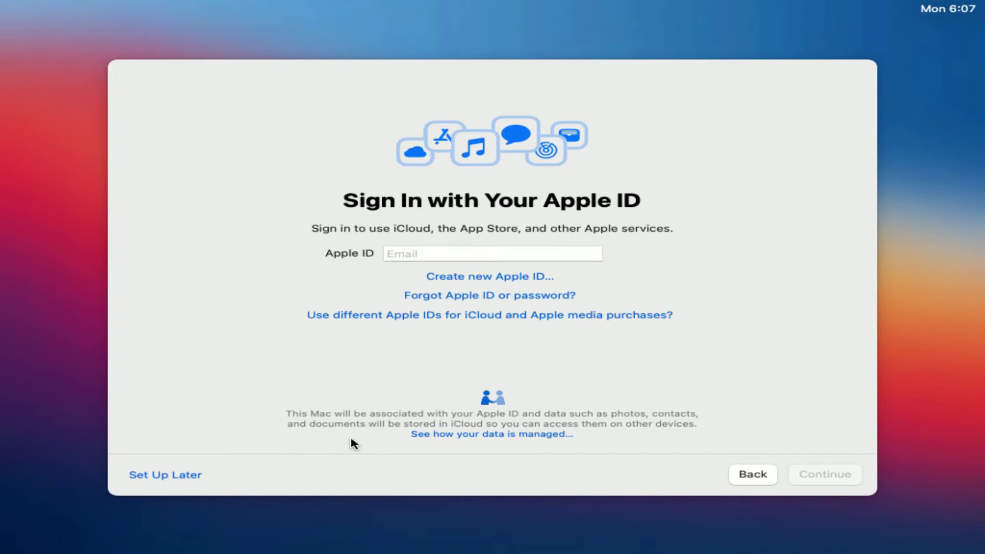
pyautogui.click(168, 476)
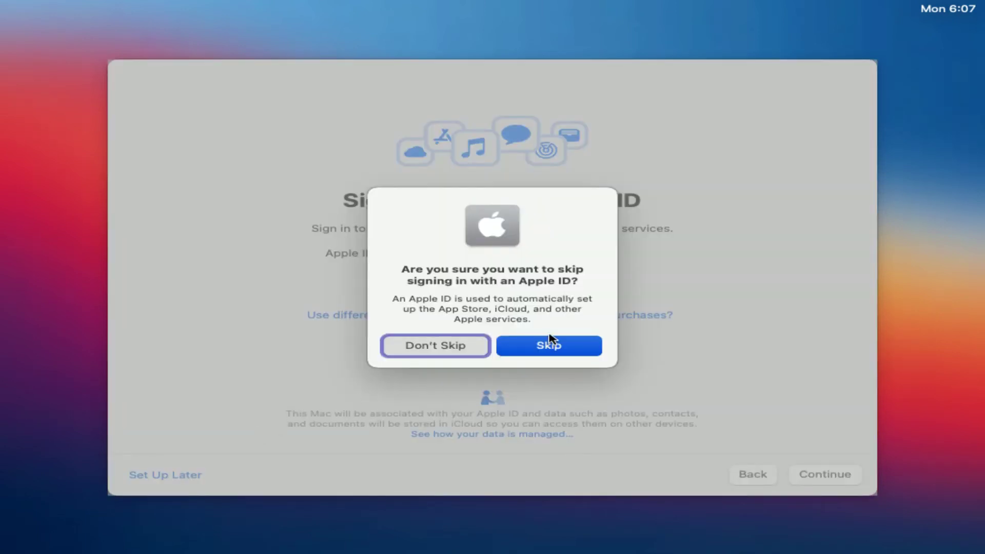
pyautogui.click(551, 348)
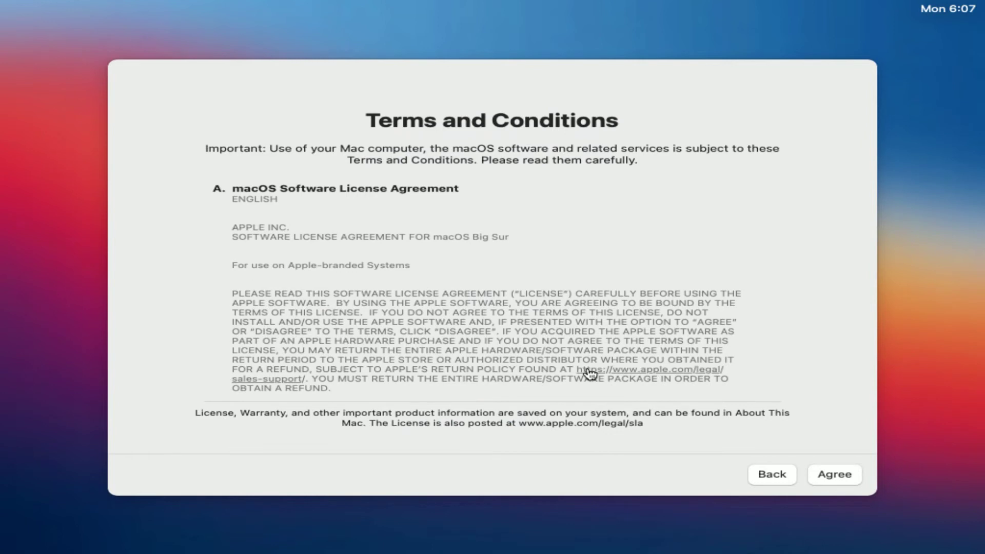
pyautogui.click(840, 476)
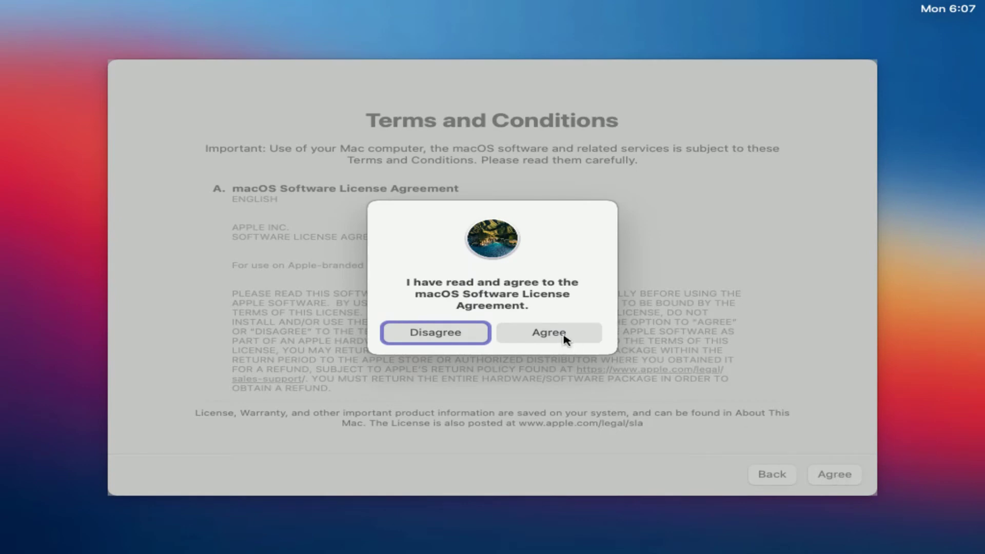
pyautogui.click(564, 338)
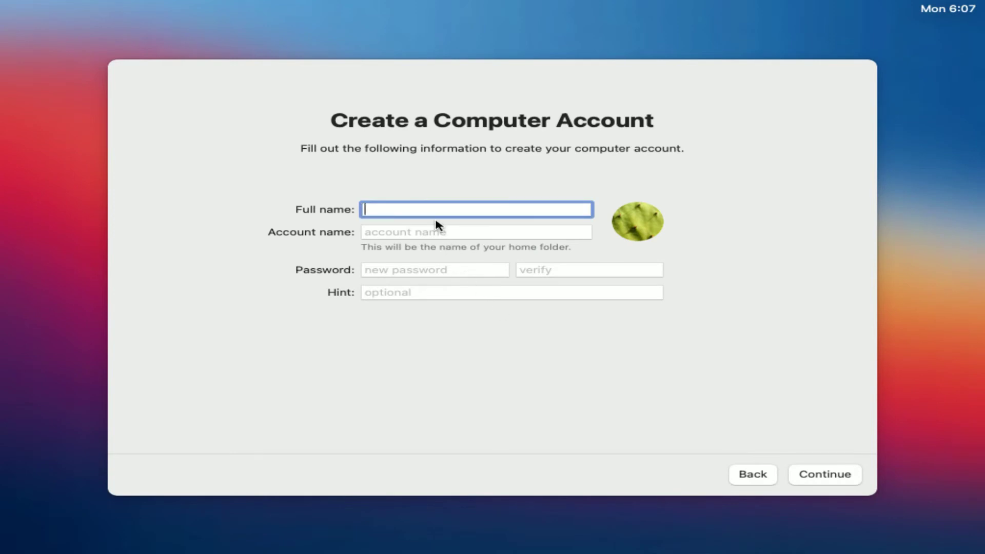
# Create the account with the full name and a verified password, then accept Express Set Up
pyautogui.write('Nosware')
pyautogui.click(408, 273)
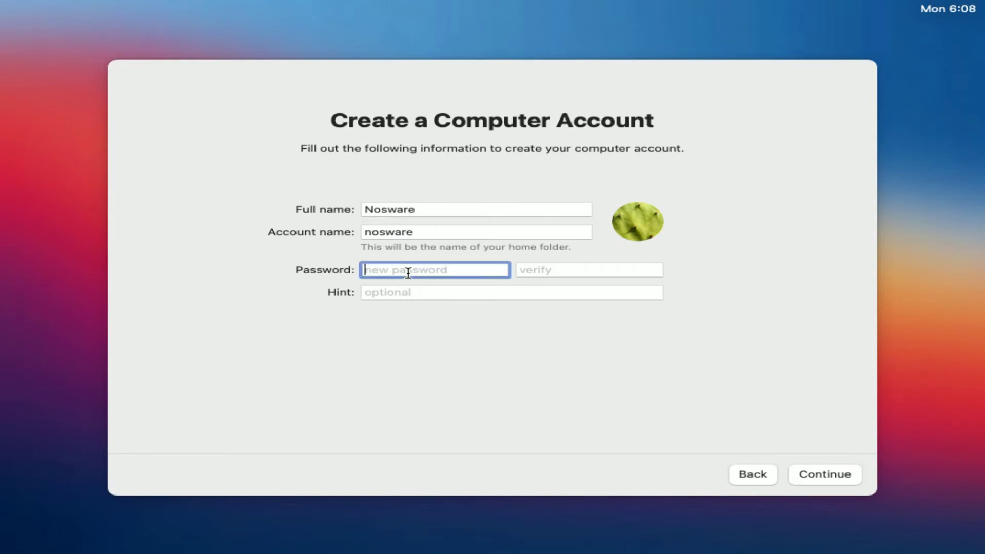
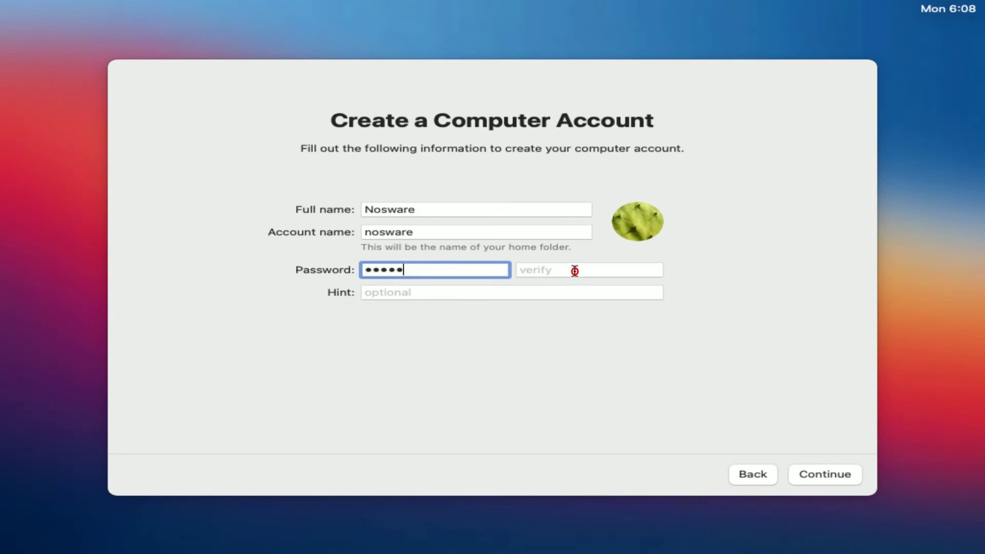
pyautogui.click(574, 270)
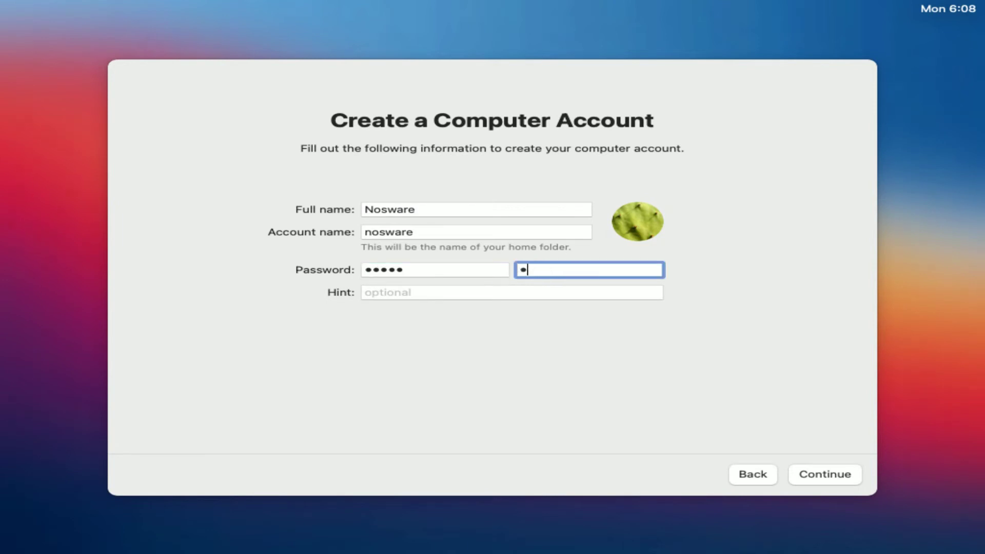
pyautogui.click(809, 480)
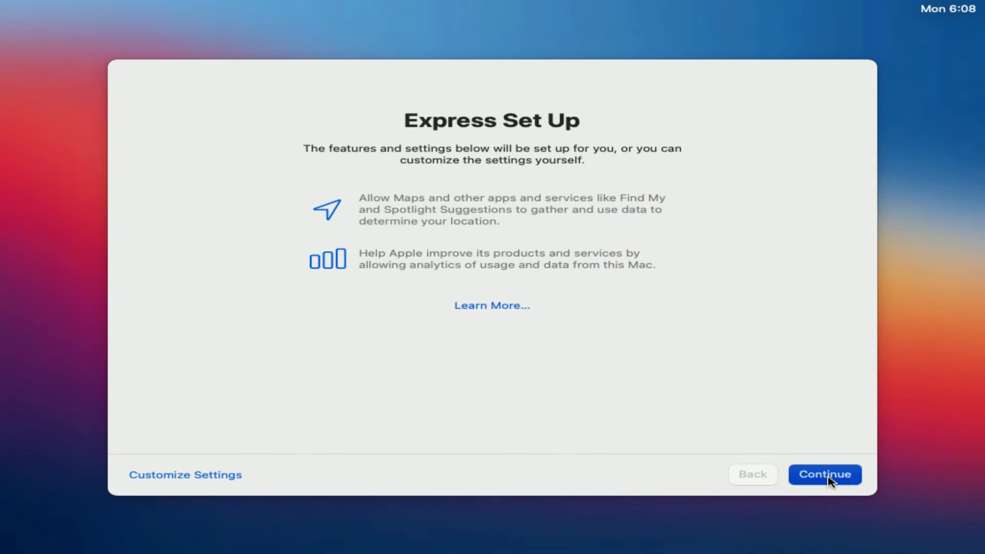
pyautogui.click(829, 483)
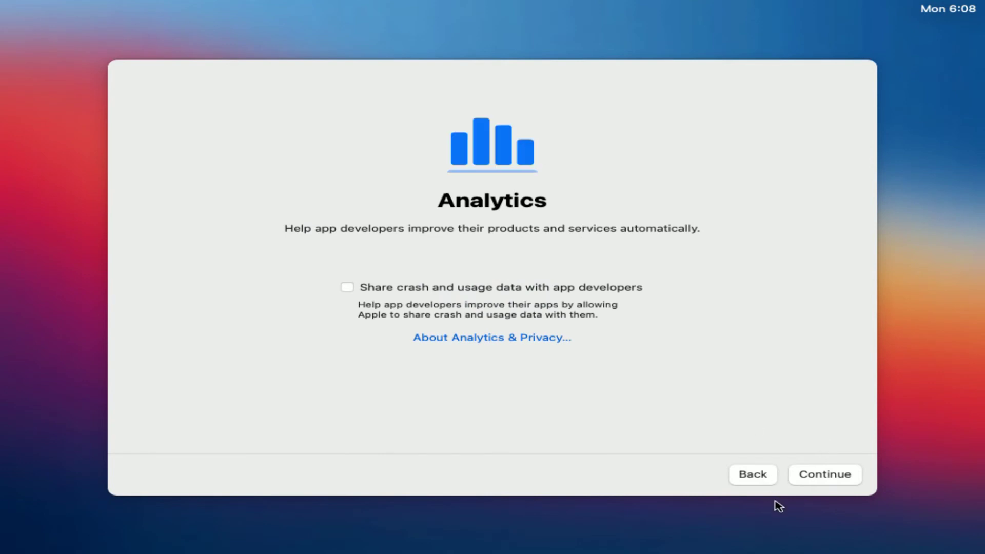
# Leave crash data sharing off, defer Screen Time, and disable Ask Siri
pyautogui.click(820, 477)
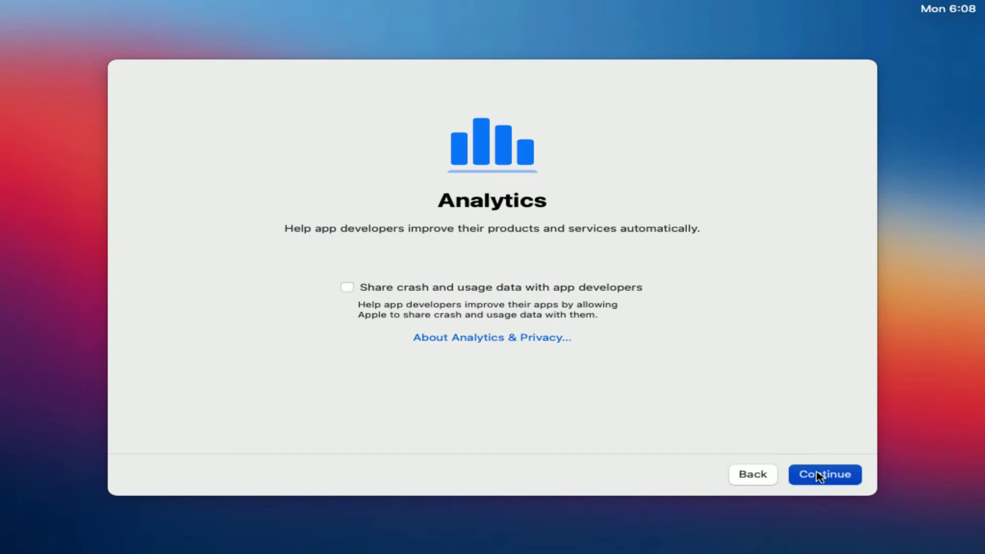
pyautogui.click(820, 478)
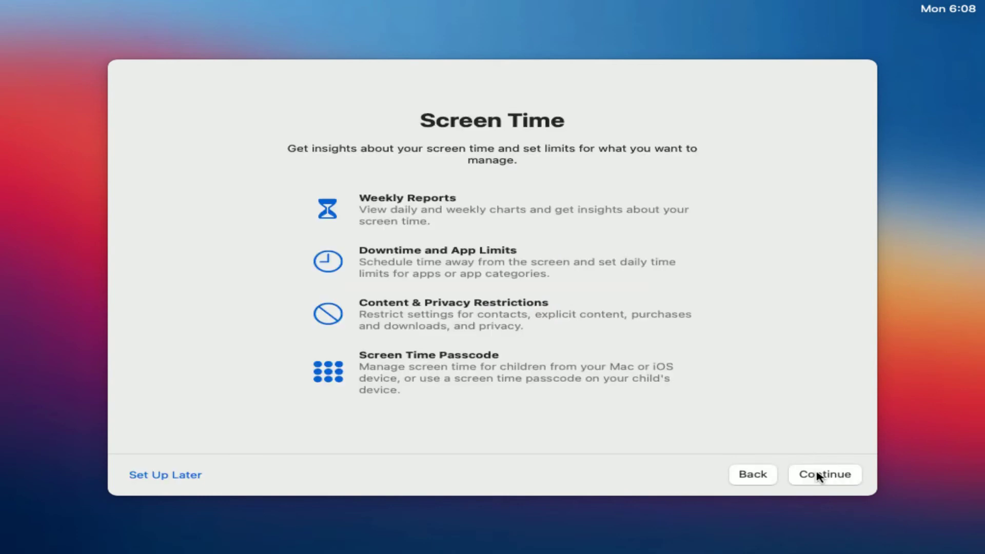
pyautogui.click(176, 476)
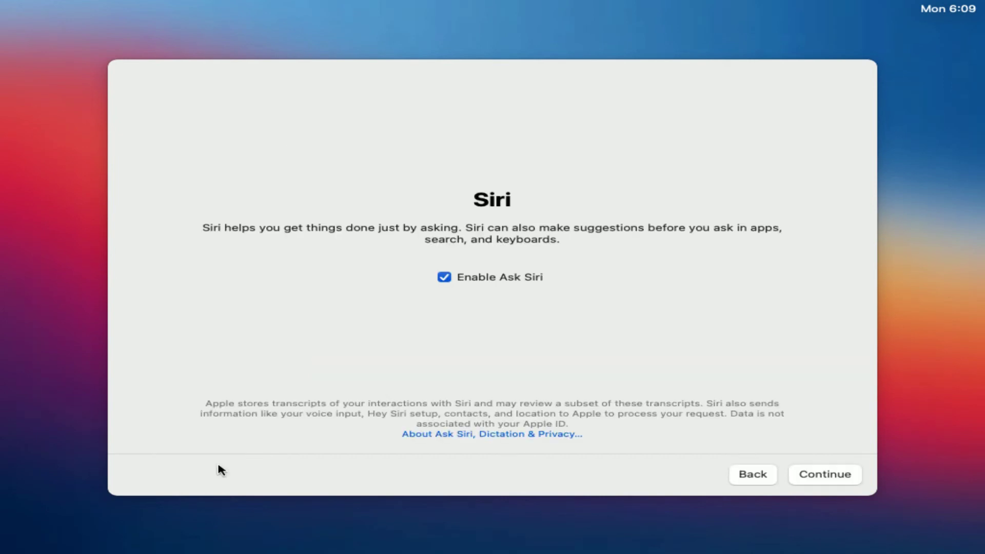
pyautogui.click(444, 277)
pyautogui.click(830, 477)
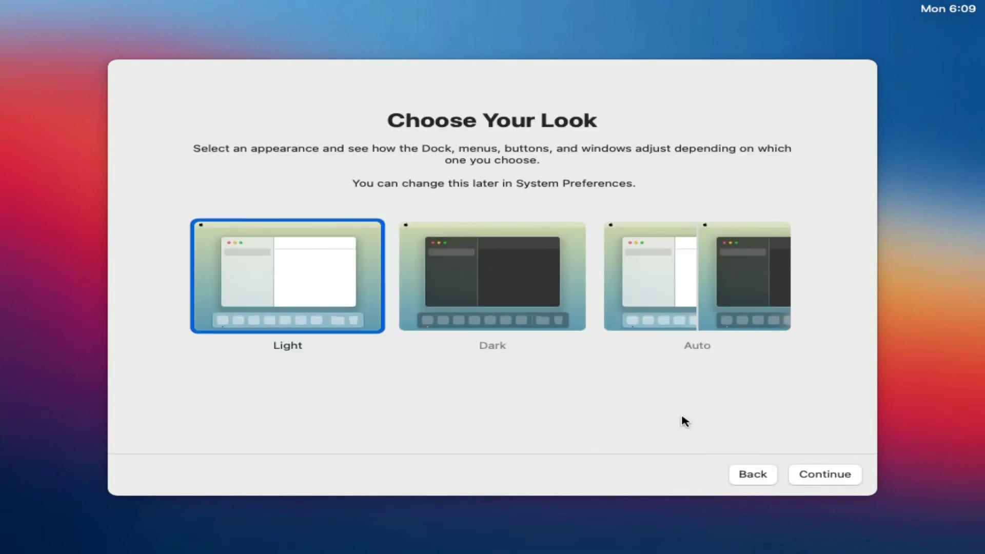
# Select the Dark appearance and continue so the Mac finishes setting up
pyautogui.click(528, 296)
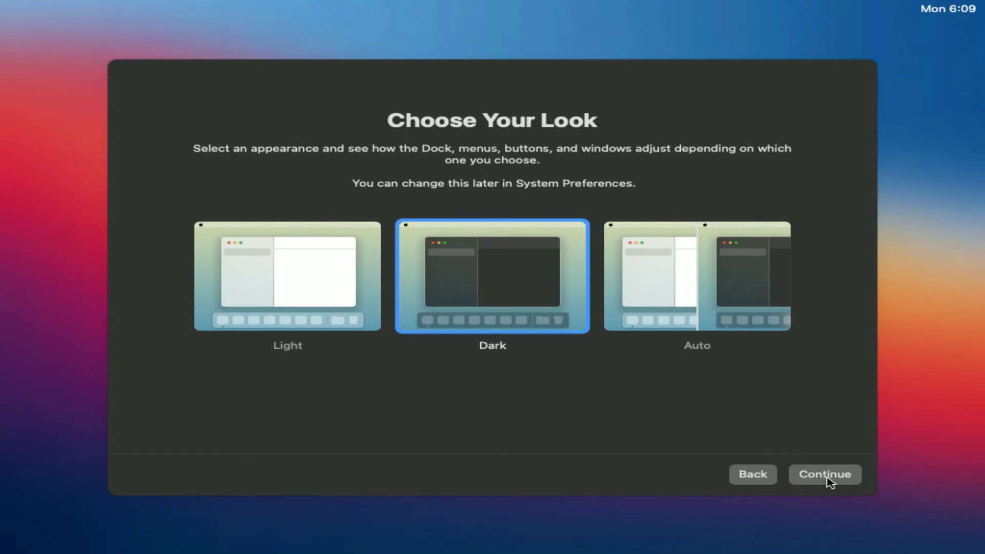
pyautogui.click(827, 480)
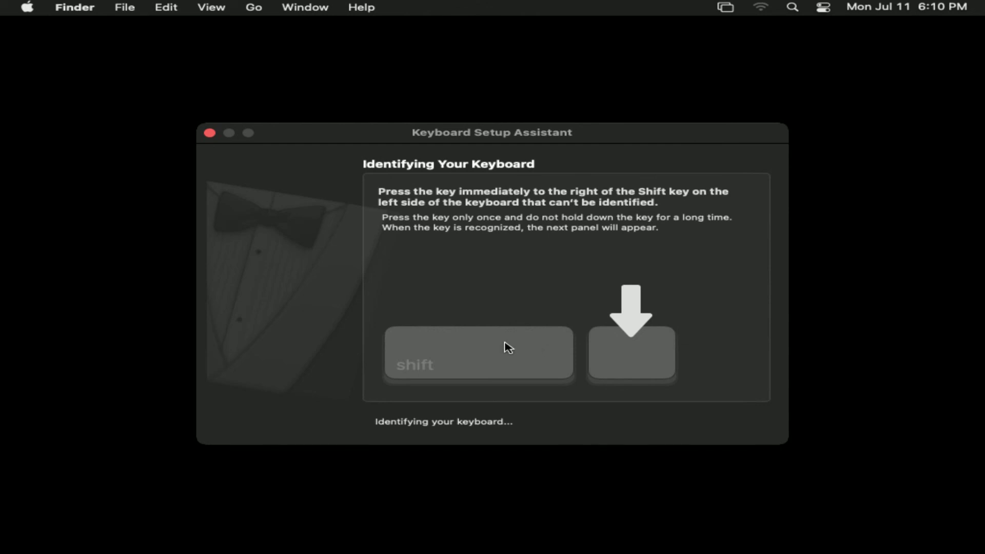
# Abandon automatic keyboard identification and set the keyboard type to ANSI (United States and others)
pyautogui.click(606, 359)
pyautogui.click(215, 135)
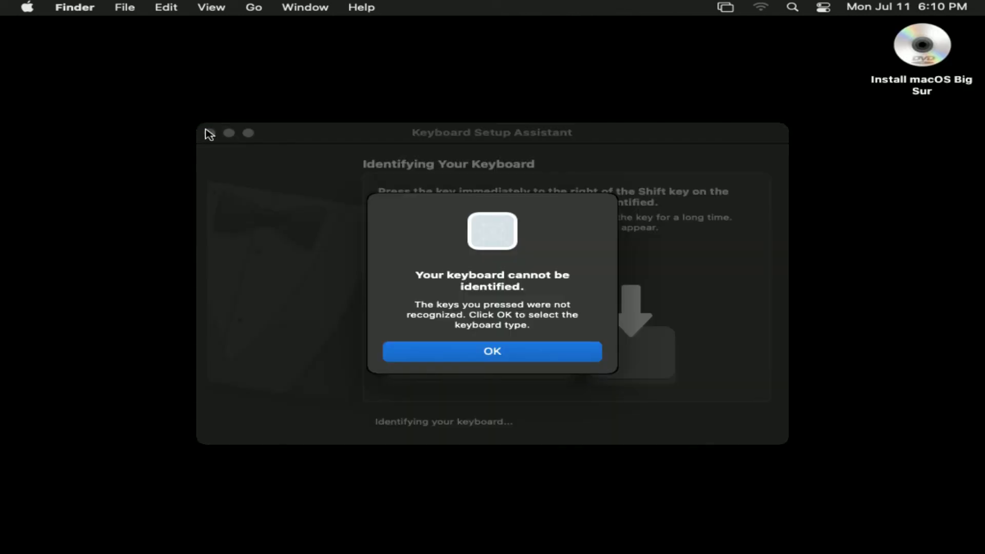
pyautogui.click(521, 357)
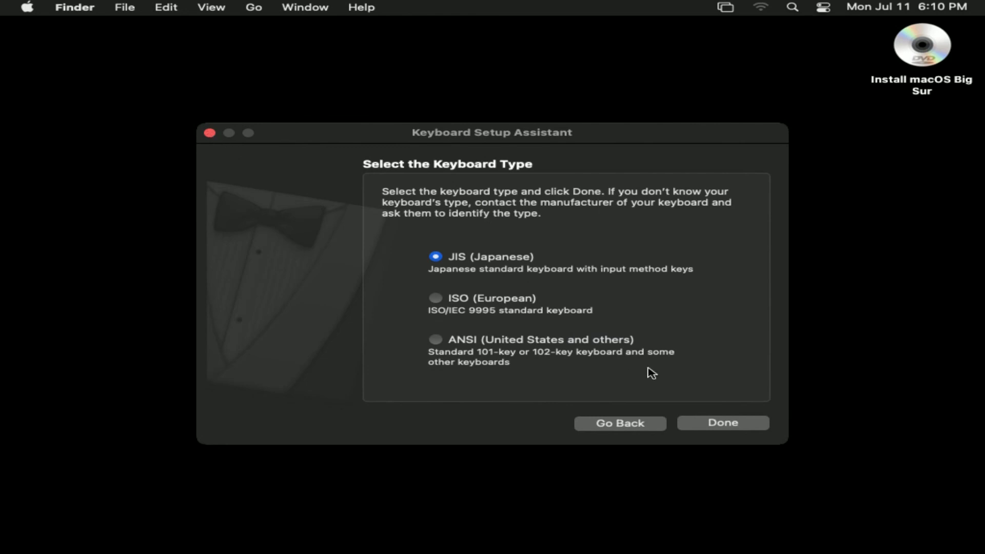
pyautogui.click(443, 340)
pyautogui.click(731, 422)
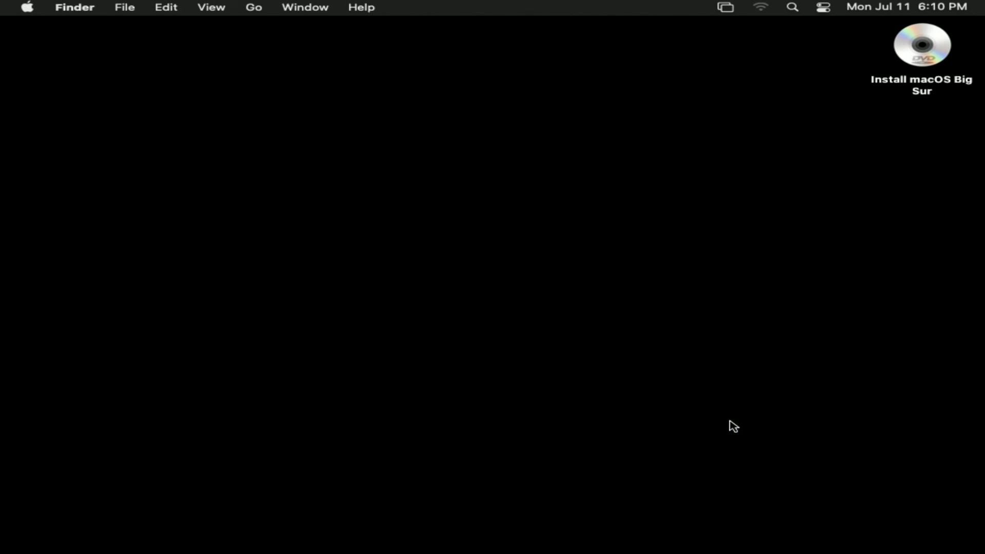